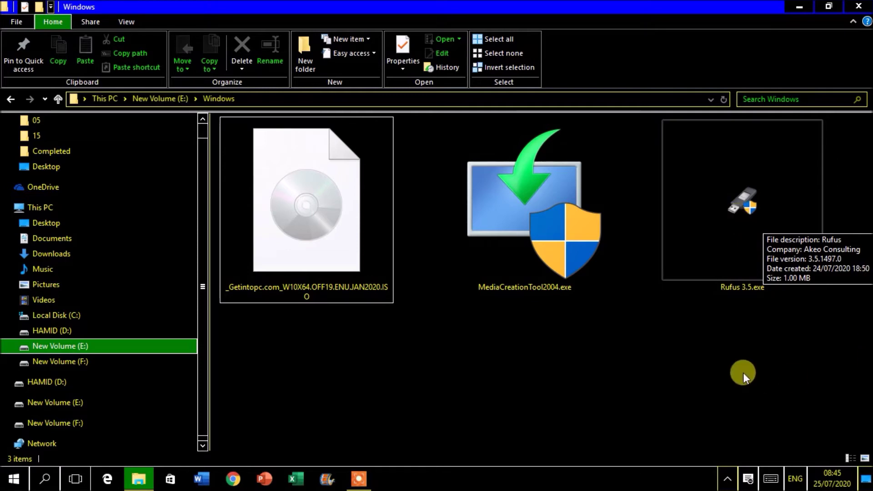
- Launch Rufus 3.5.exe from the E:\Windows folder, allow it to run, and choose the 32 GB USB drive (D:) as the device
double_click(754, 203)
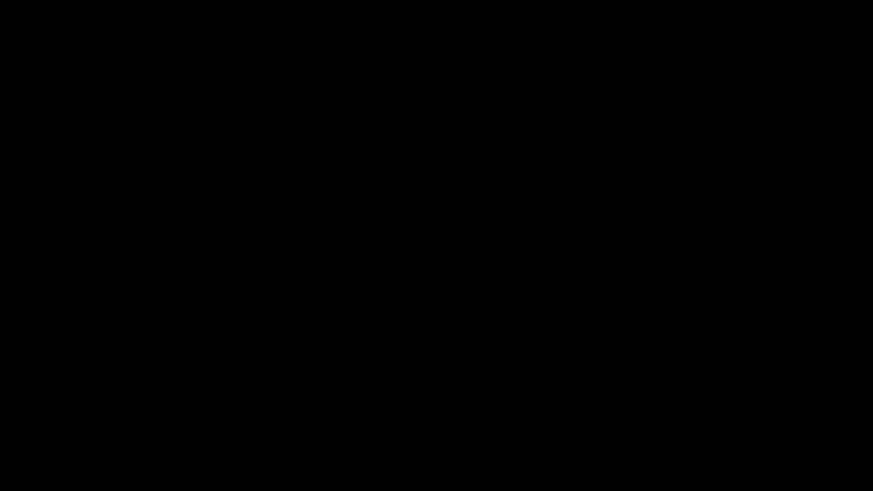
click(500, 266)
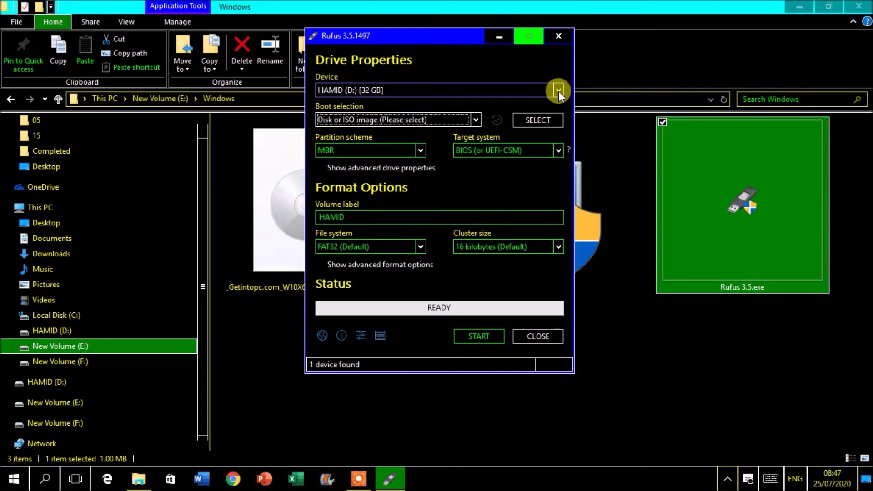
click(558, 90)
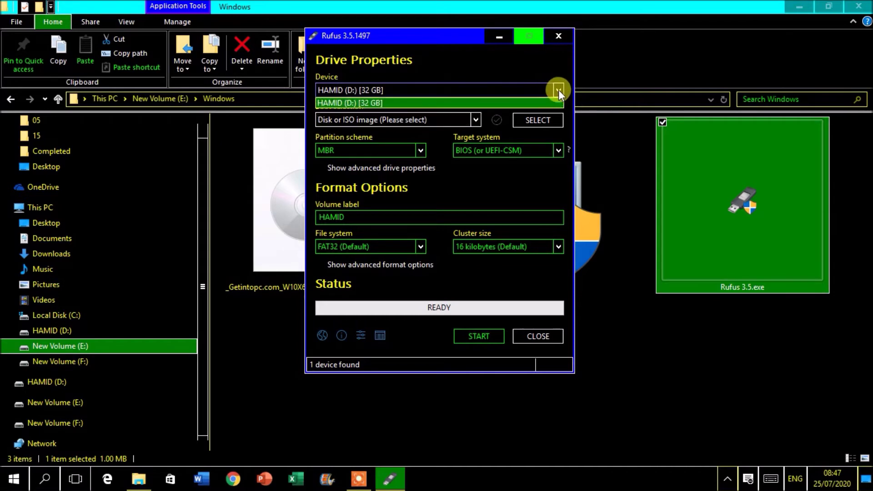
click(454, 93)
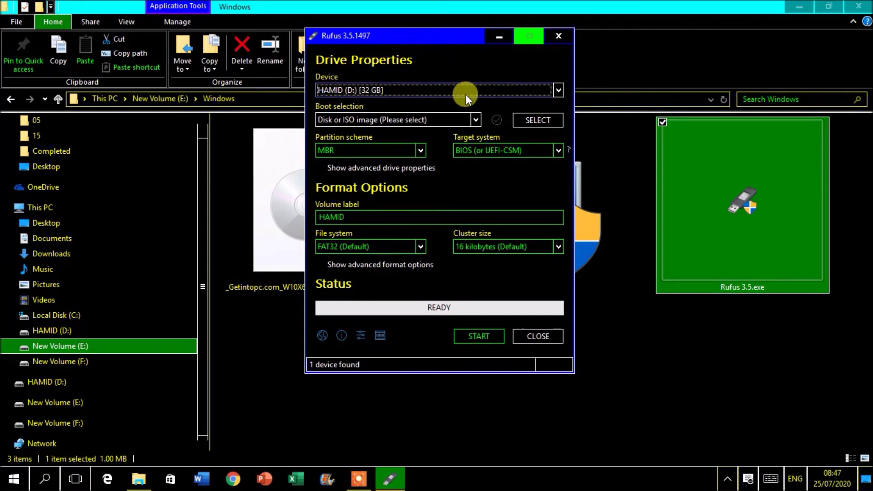
- Set the boot selection to Disk or ISO image and load _Getintopc.com_W10X64.OFF19.ENUJAN2020.ISO from E:\Windows
click(476, 120)
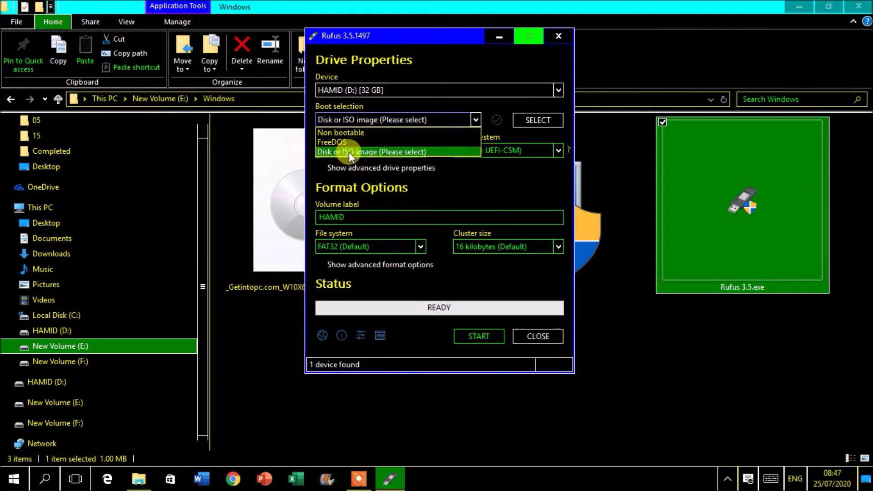
click(361, 154)
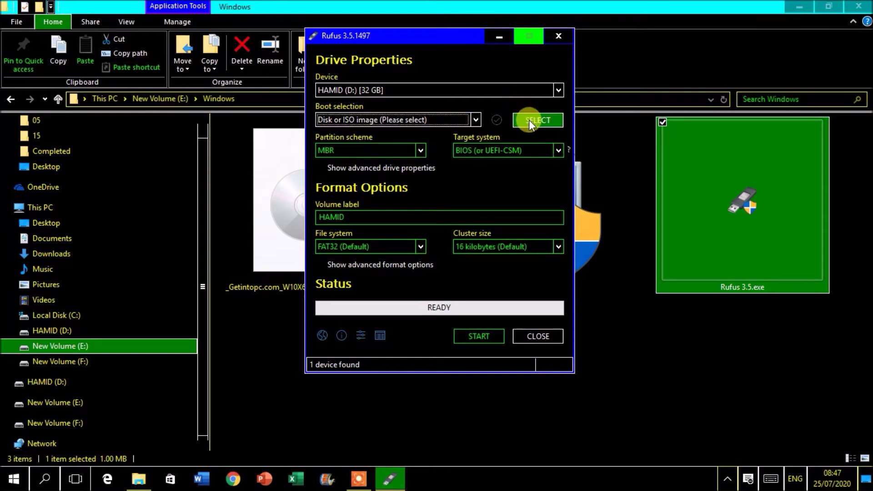
click(528, 120)
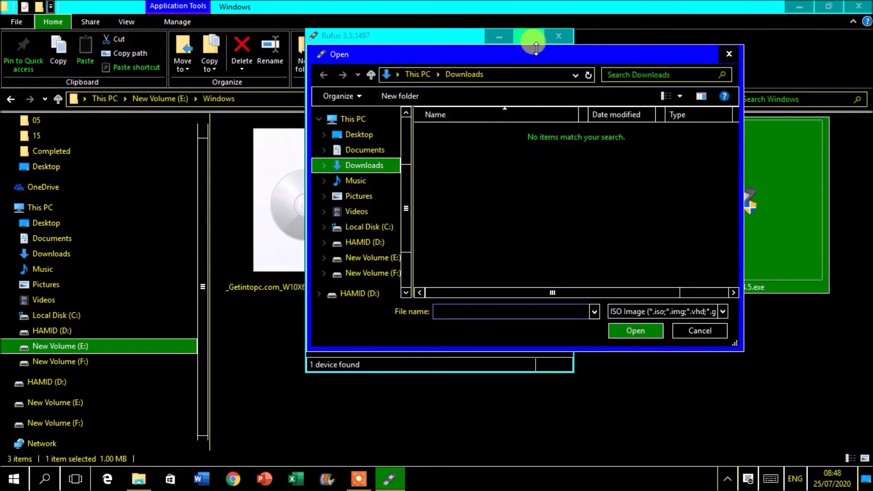
click(532, 74)
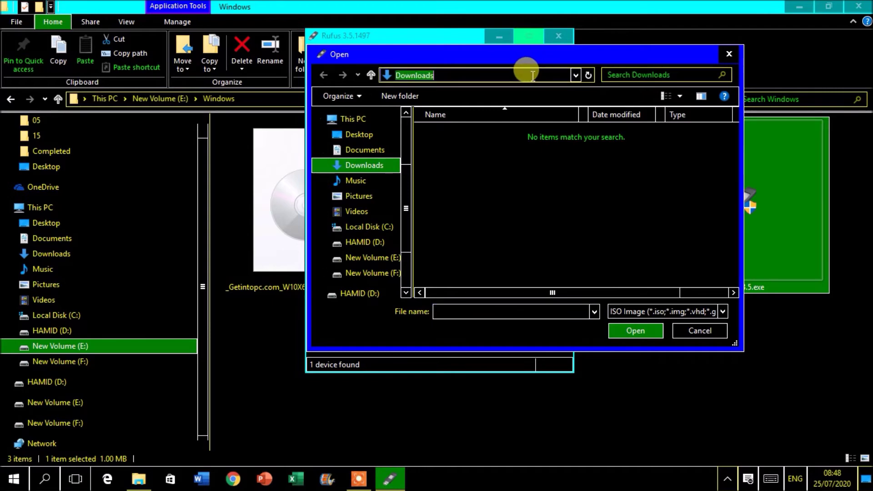
text(E:\Windows)
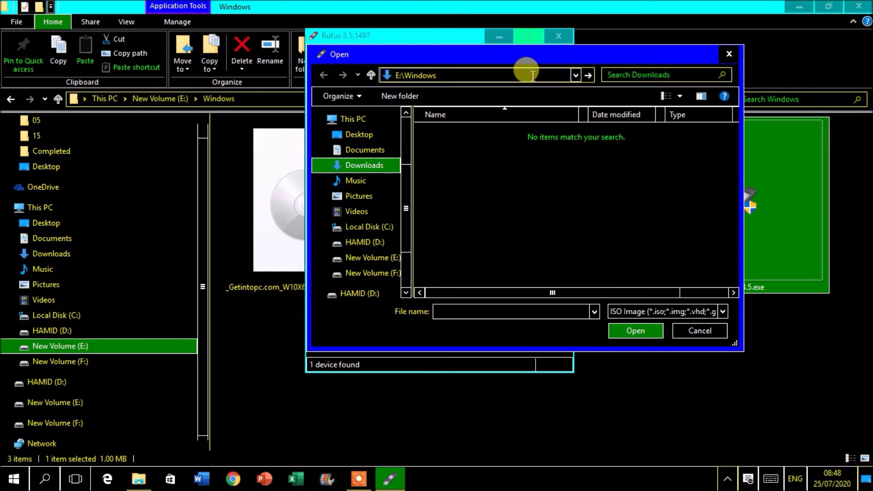
key(Home)
key(Return)
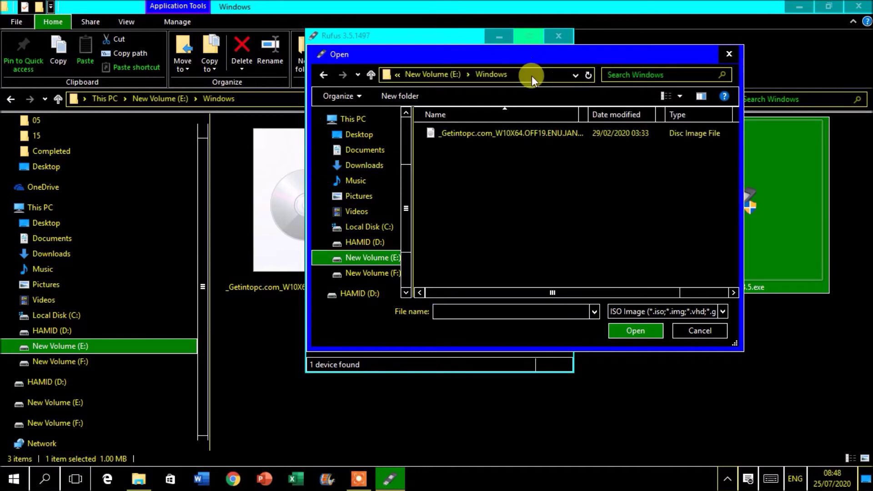
double_click(483, 132)
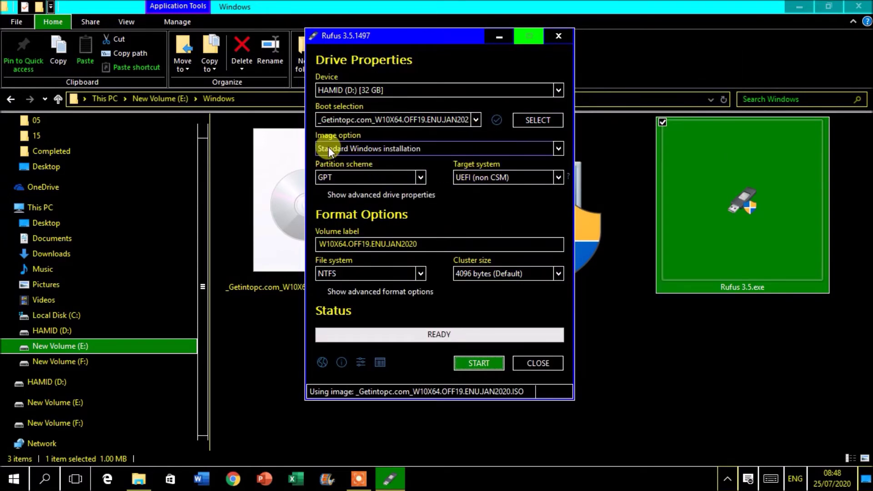
- Review the image options and select Standard Windows installation
click(389, 148)
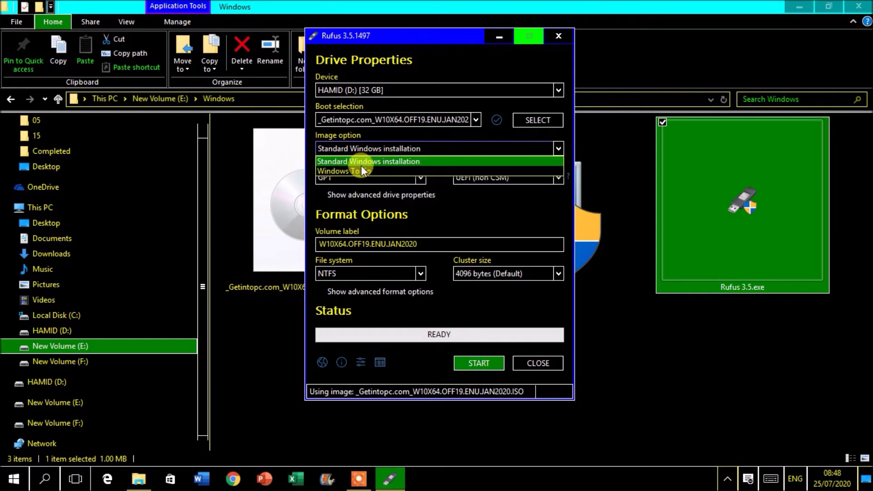
click(402, 145)
click(398, 150)
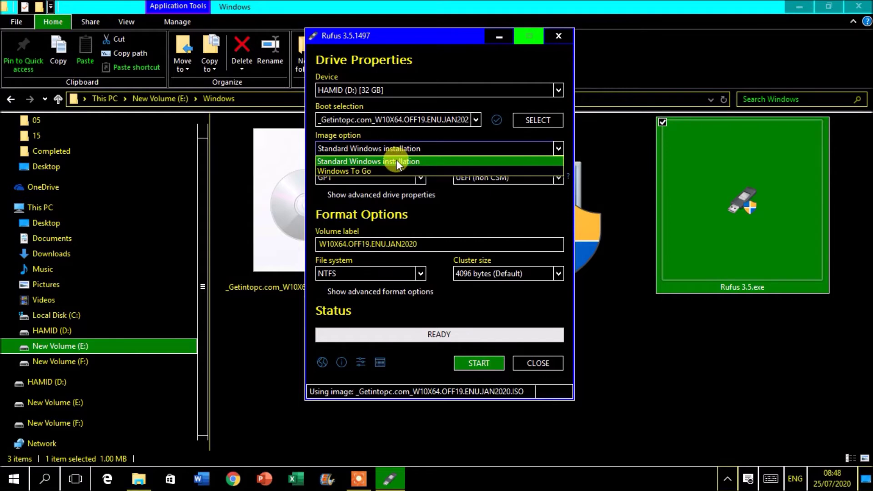
click(396, 160)
click(448, 150)
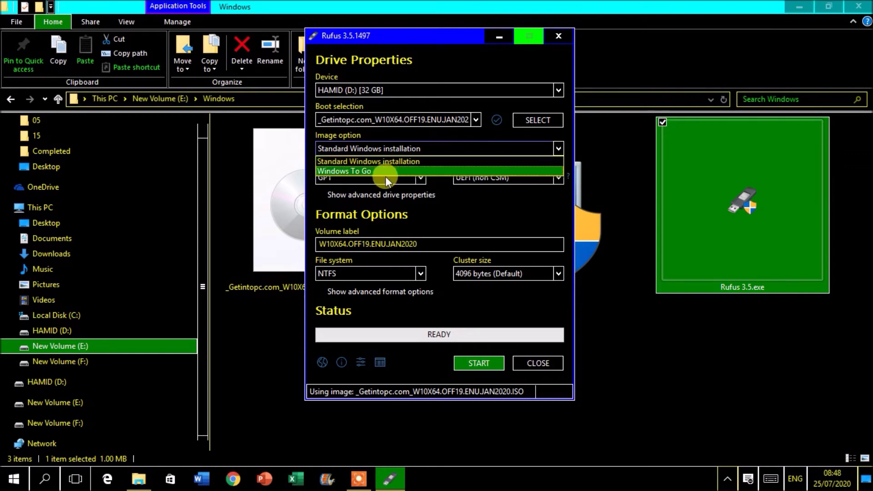
click(416, 153)
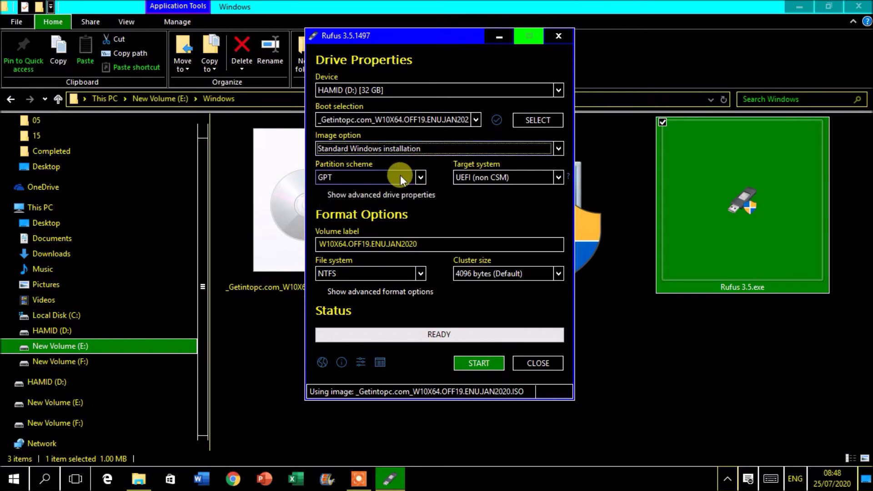
- Switch the partition scheme to MBR and back to GPT
click(418, 176)
click(345, 191)
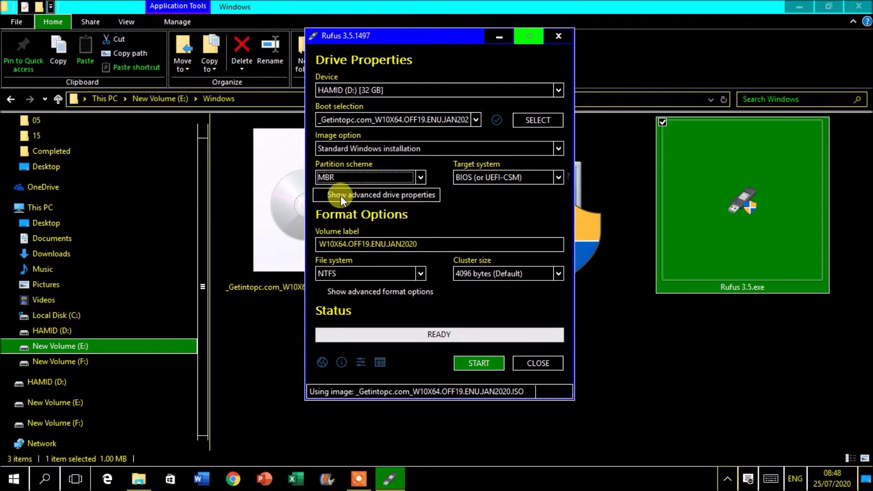
click(419, 176)
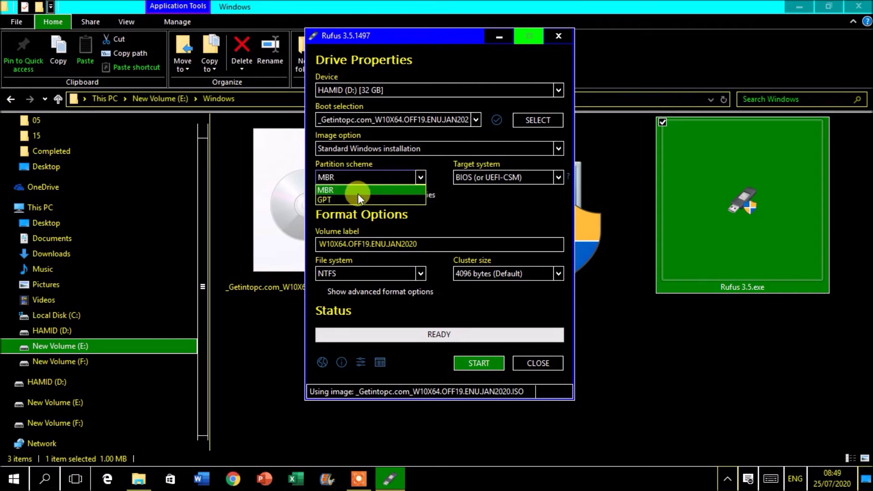
click(347, 197)
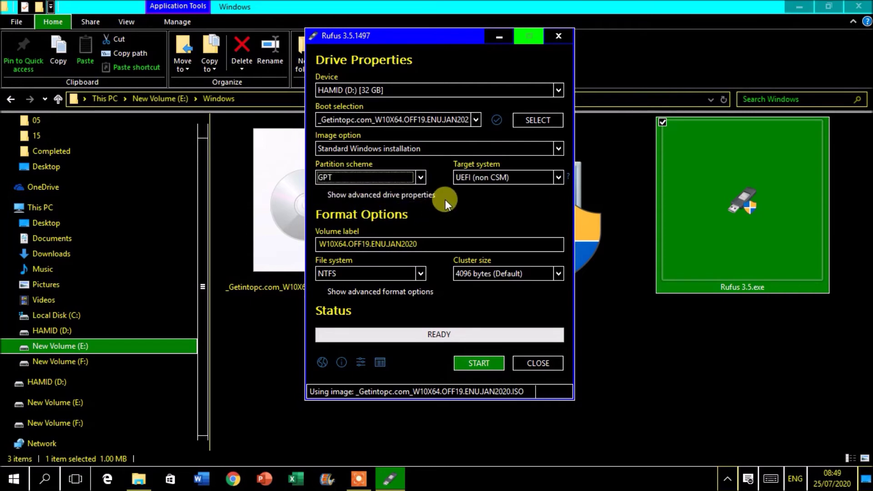
- Set the partition scheme to MBR for a BIOS (or UEFI-CSM) target system
click(415, 180)
click(420, 177)
click(420, 178)
click(375, 190)
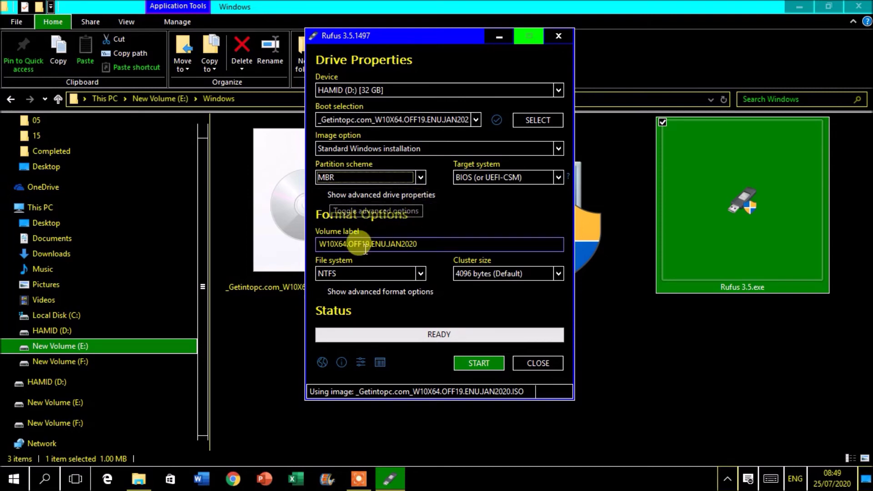
- Keep the volume label W10X64.OFF19.ENU.JAN2020, start writing the bootable USB drive, and accept erasing all data on it
click(446, 242)
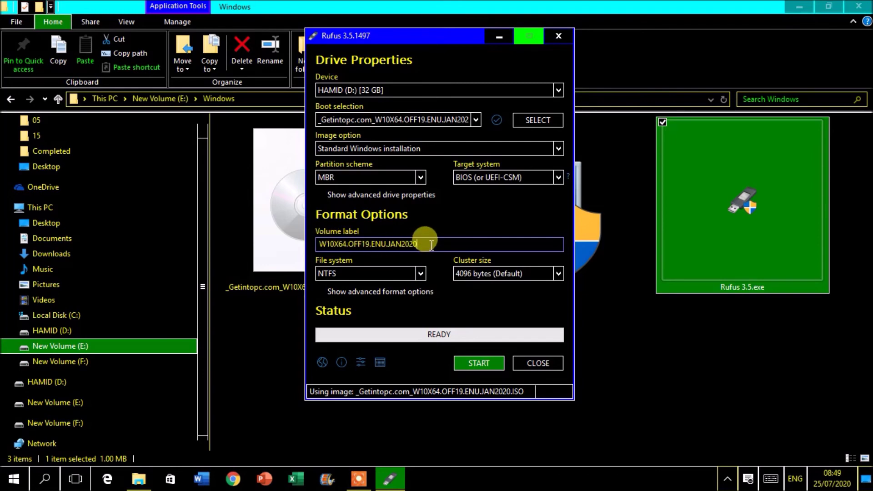
drag(431, 244, 318, 244)
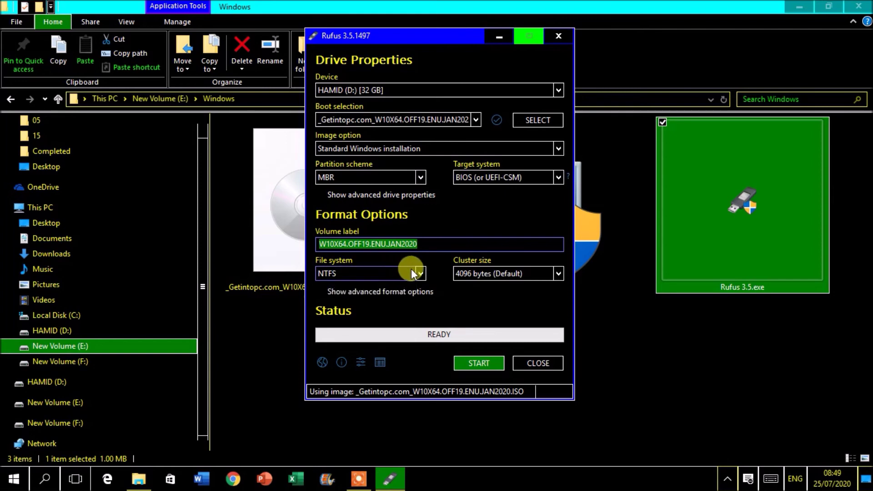
click(482, 363)
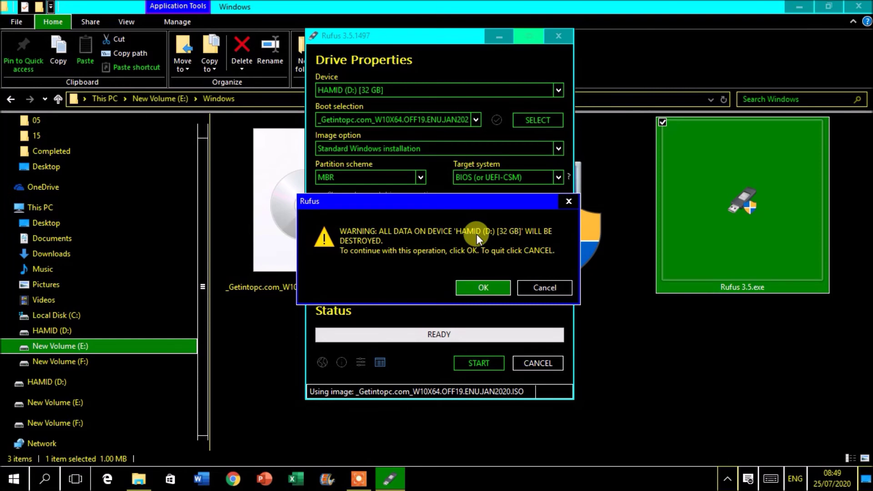
click(475, 291)
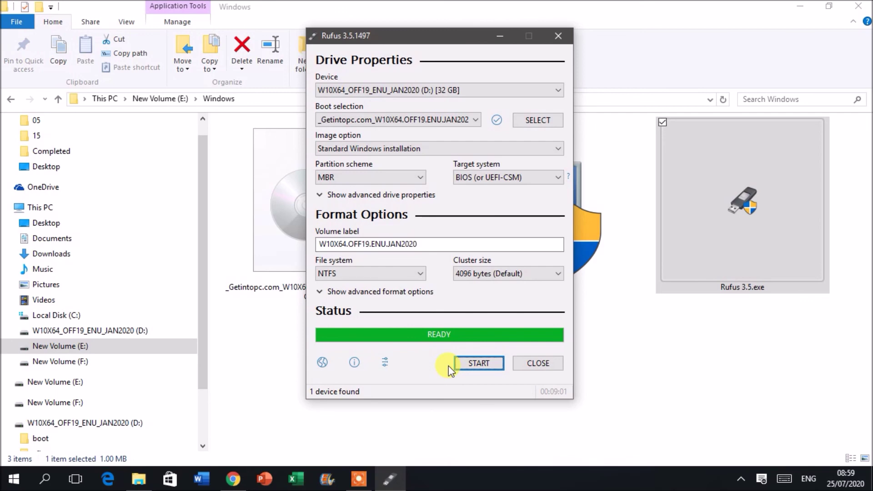
- Minimize the File Explorer window behind the Rufus window
click(800, 6)
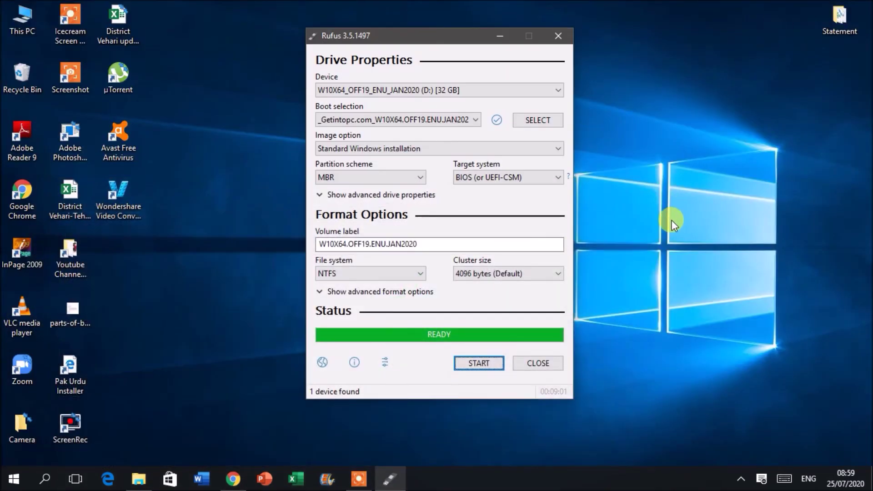